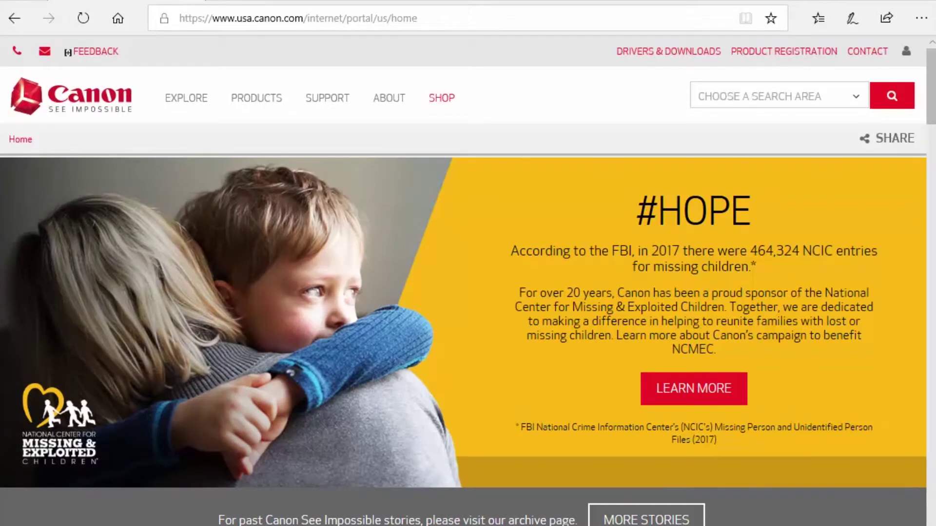
Search MG3220 on Canon Support and go to the PIXMA MG3200/MG3220 page
left_click(253, 19)
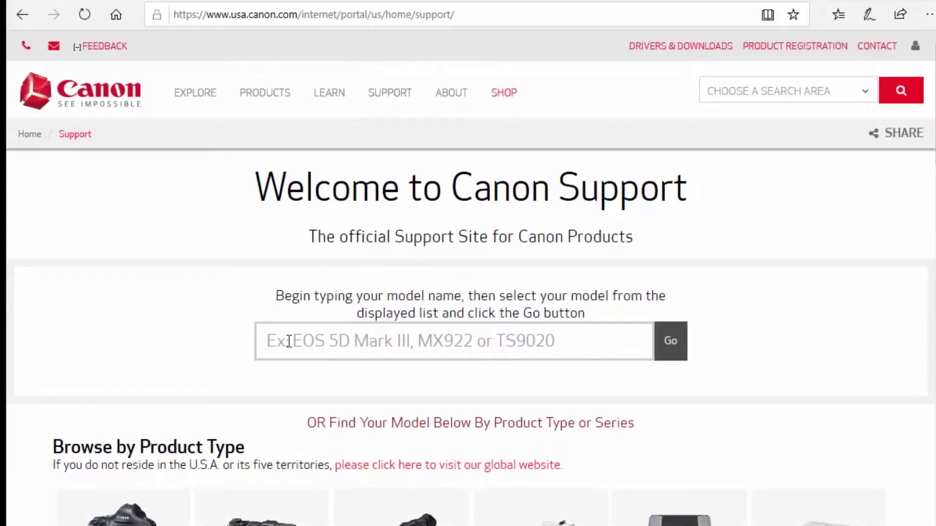
type("MG32")
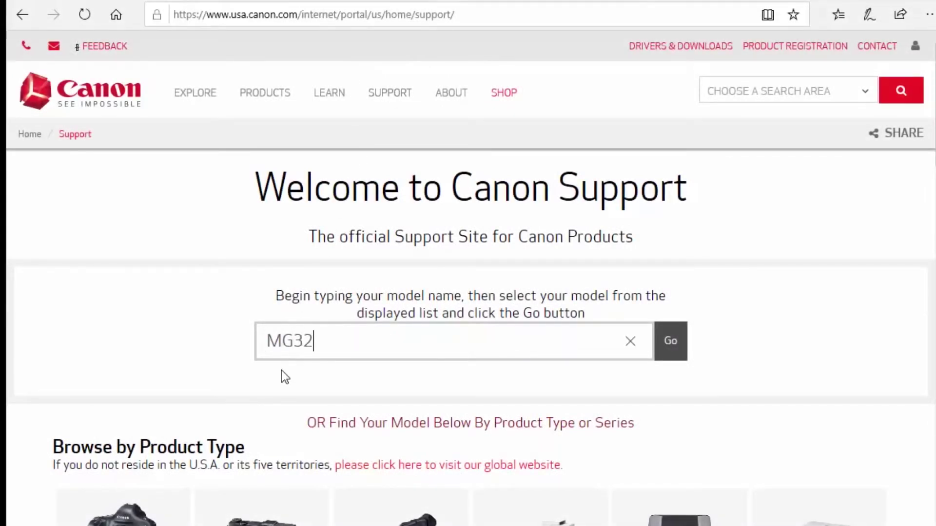
type("20")
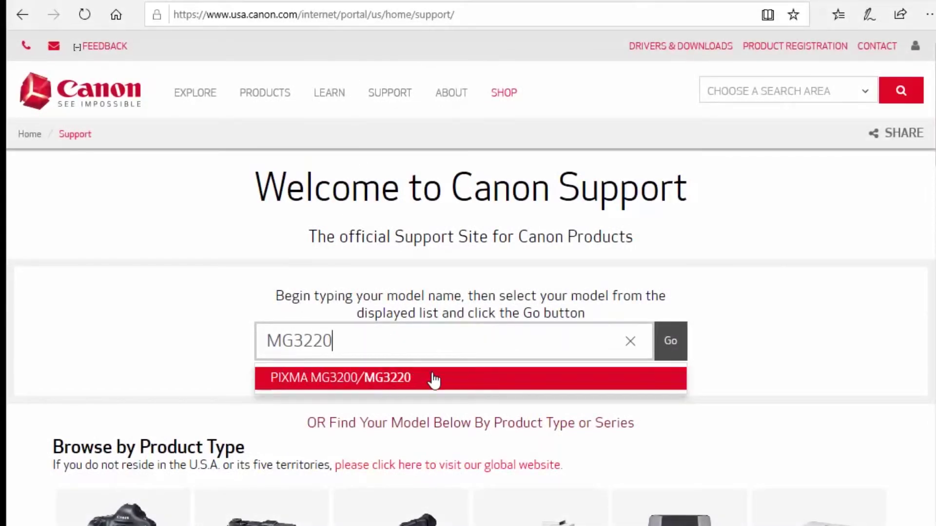
left_click(435, 377)
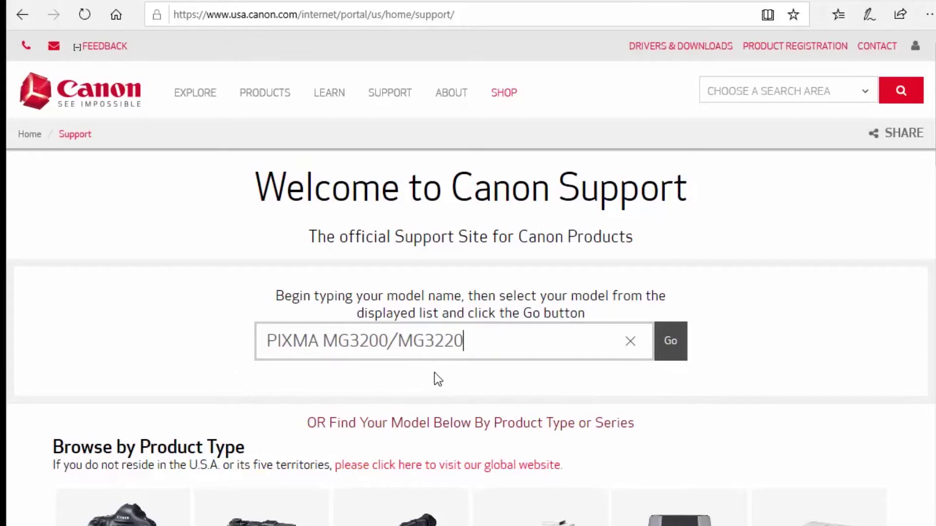
left_click(670, 341)
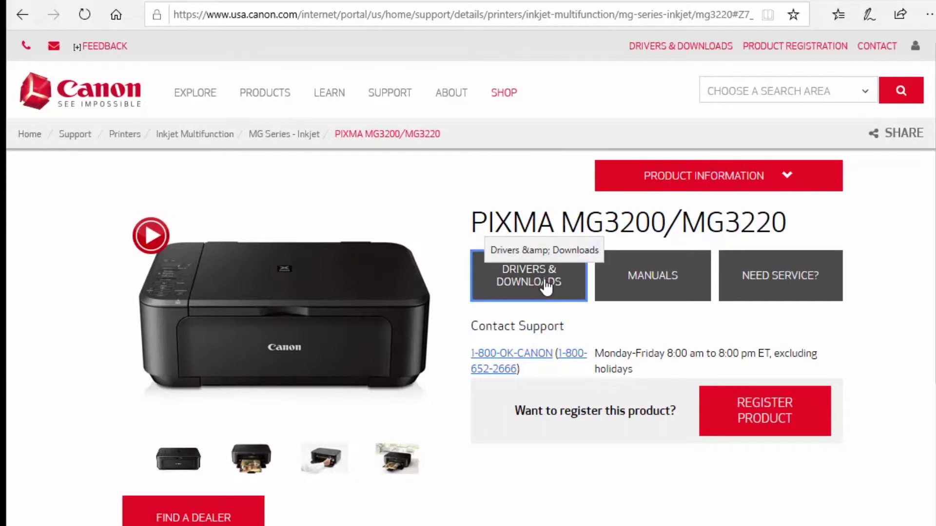
Download the recommended MP Drivers file and run the installer from the download bar
left_click(529, 275)
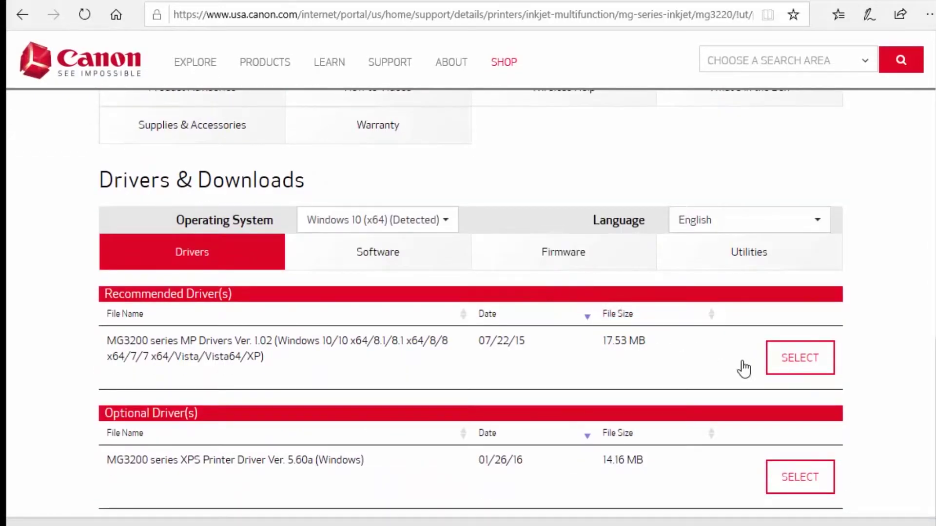
left_click(792, 363)
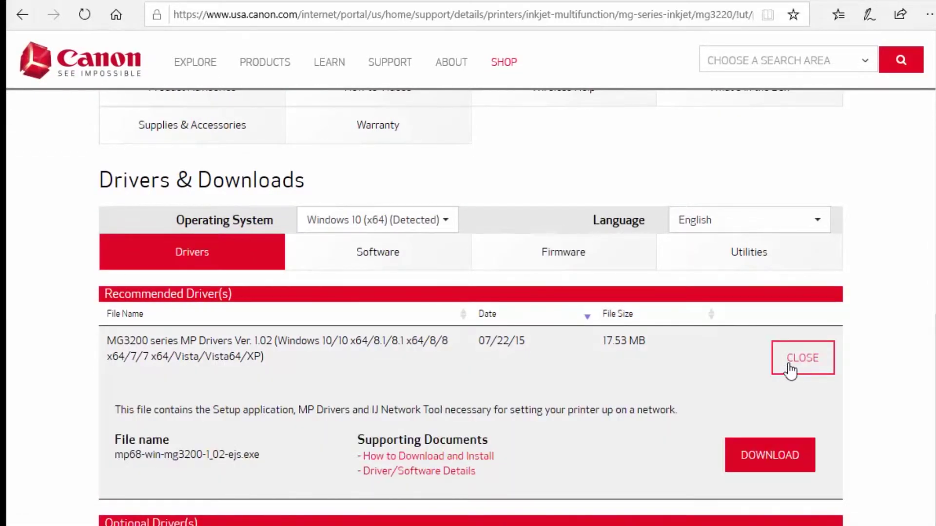
left_click(770, 455)
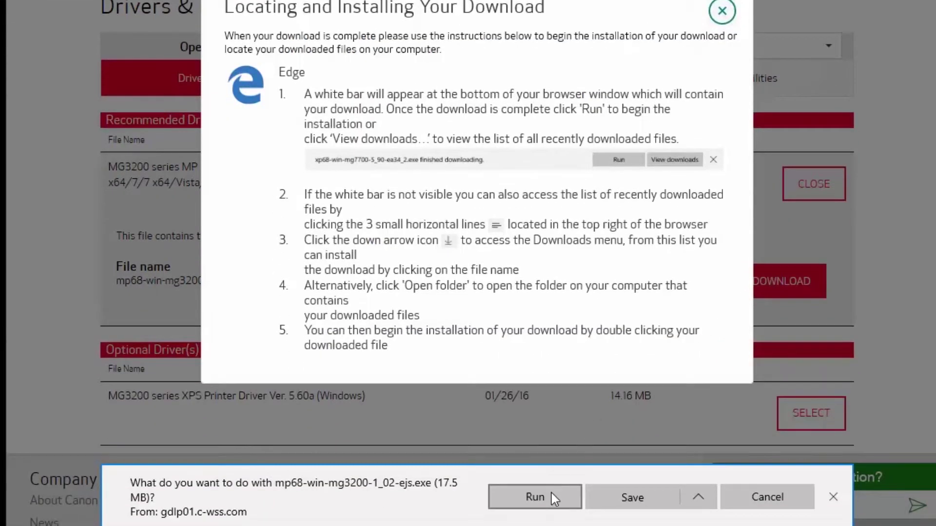
left_click(552, 493)
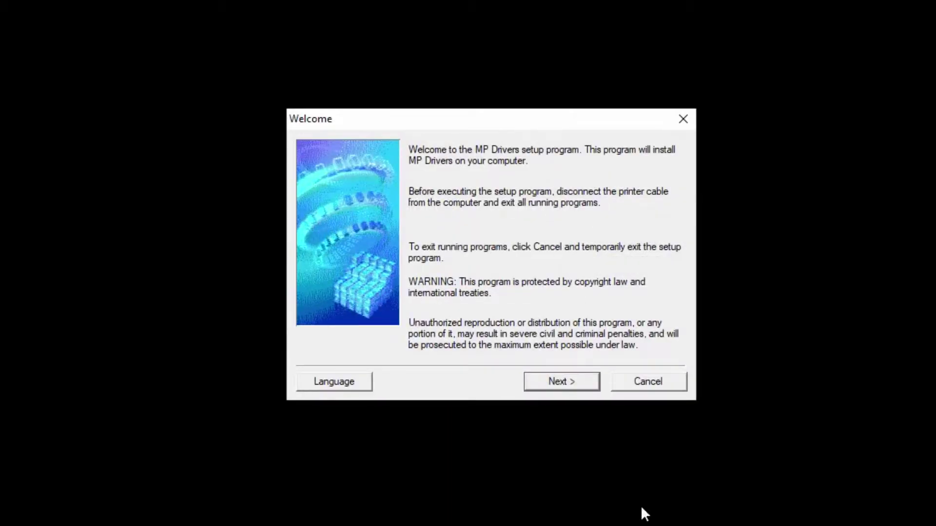
Continue past Welcome with USA, Canada, Latin America and accept the License Agreement
left_click(577, 382)
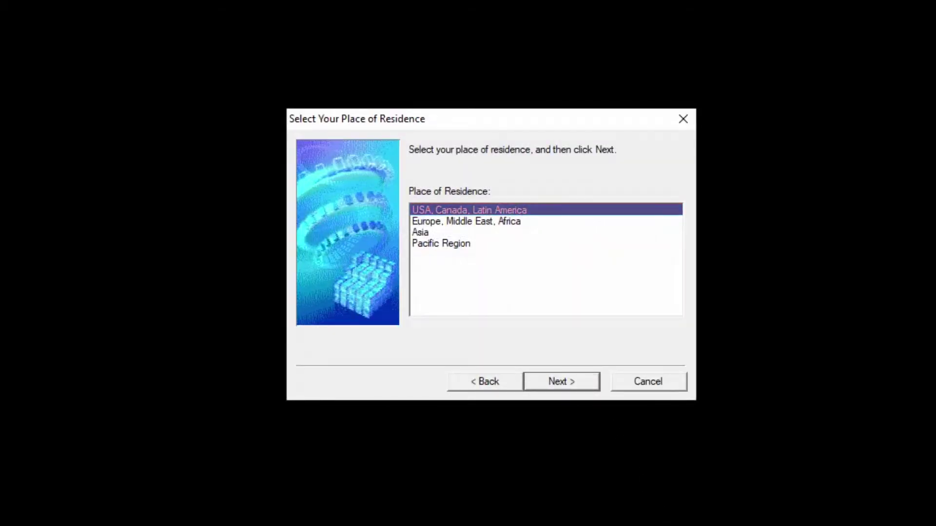
left_click(570, 382)
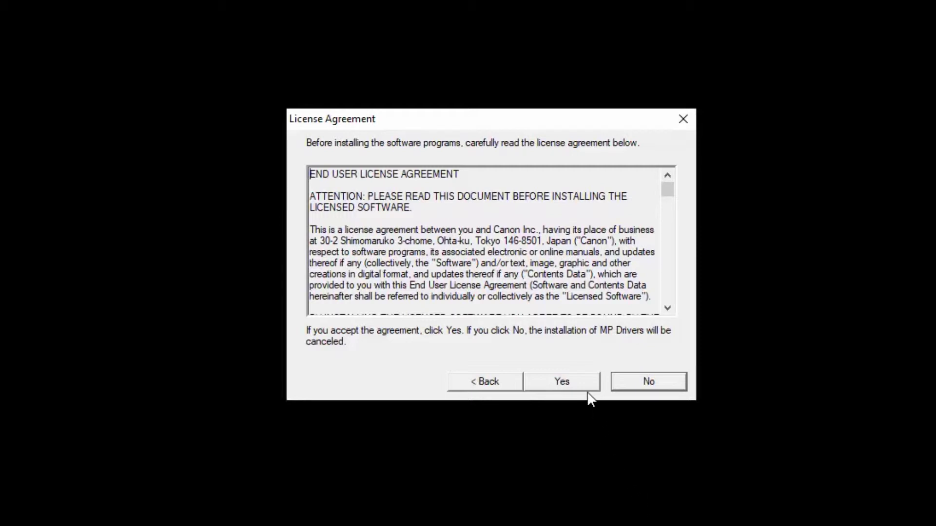
left_click(570, 382)
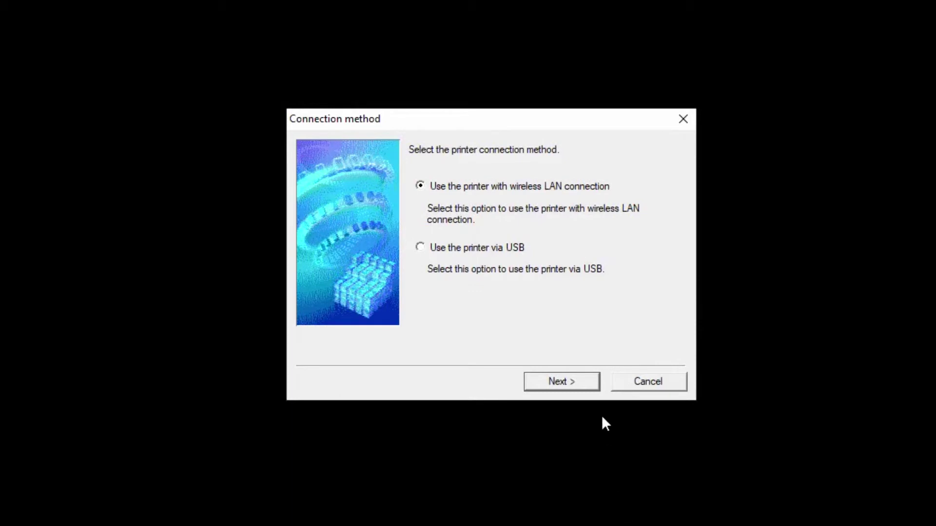
Proceed with wireless LAN connection and Set Up New Printer to the access points list
left_click(562, 381)
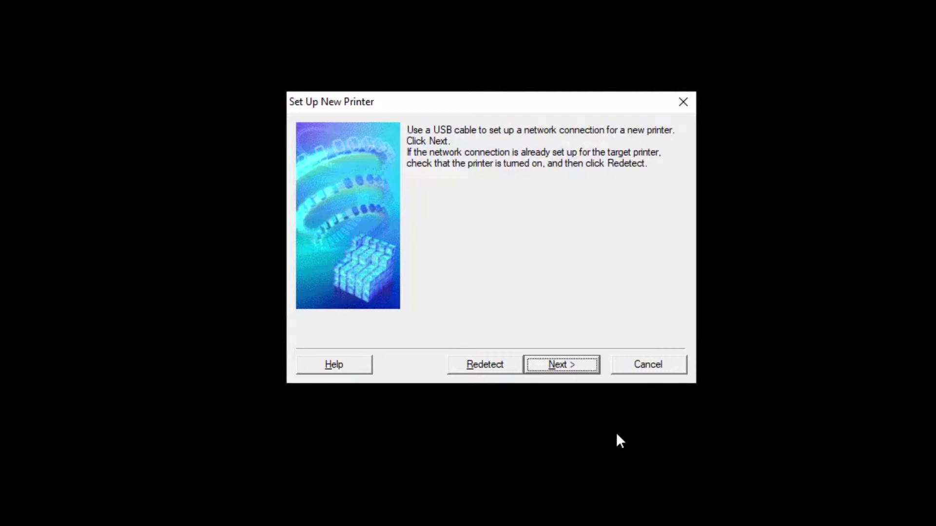
left_click(562, 364)
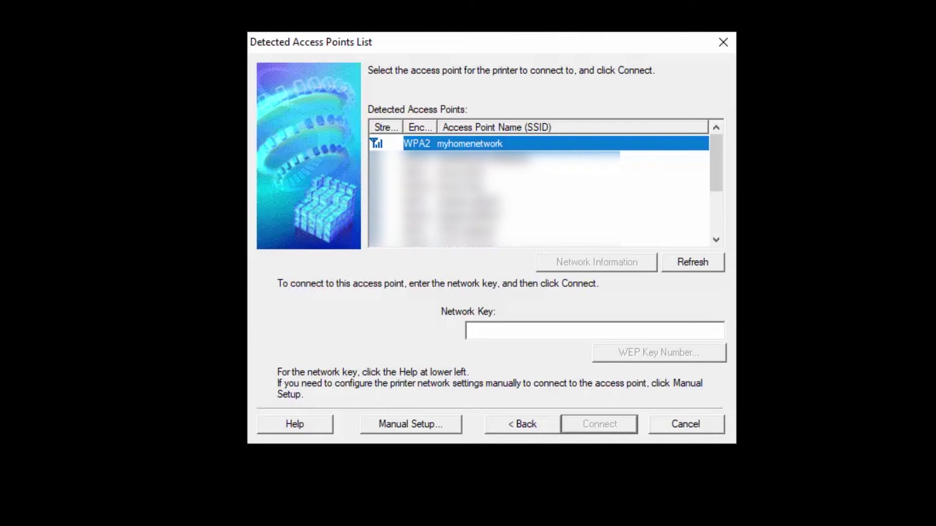
Enter the Wi-Fi network key for myhomenetwork and connect the printer
left_click(525, 331)
type("password")
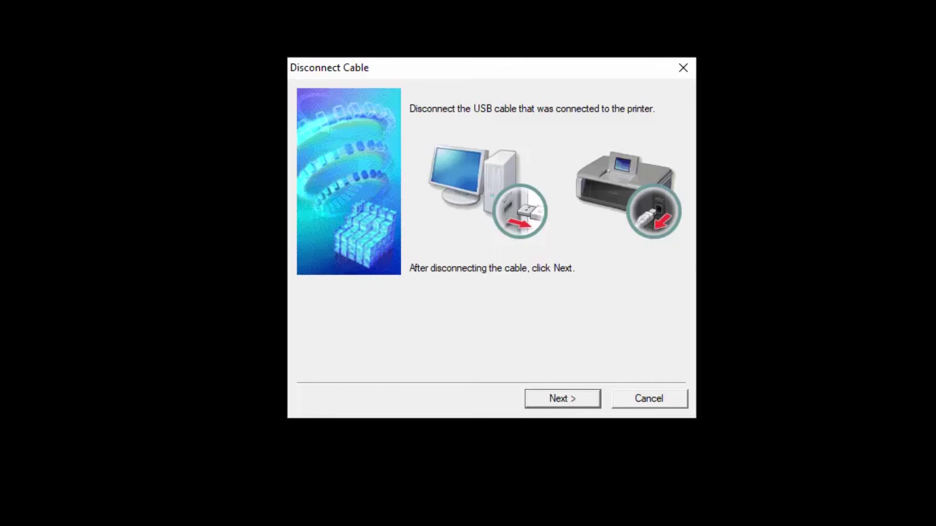
Continue after unplugging the USB cable to reach Setup Completion
left_click(585, 399)
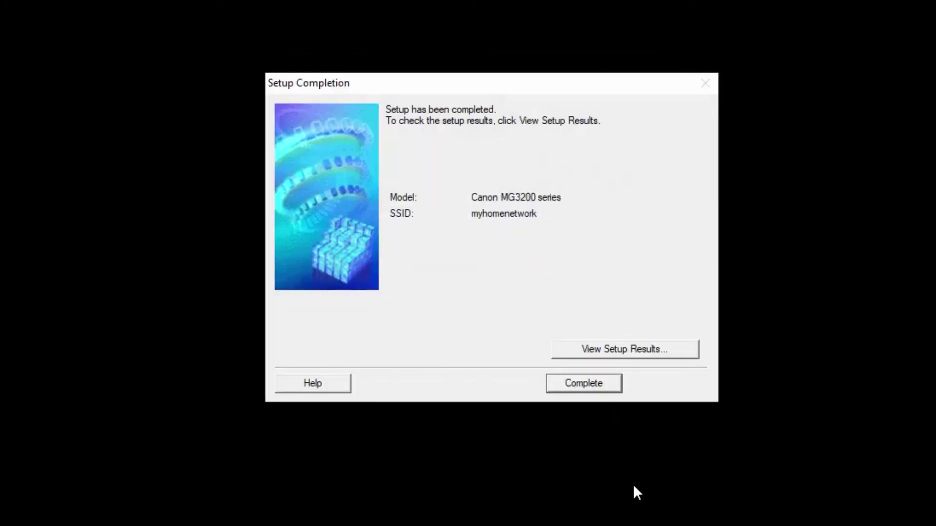